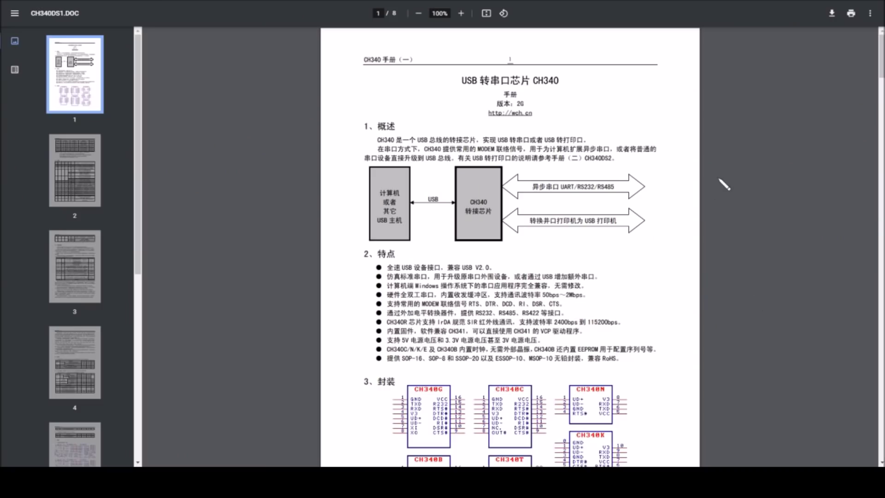
- Check the CH340 package variants in the datasheet, switch to the EasyEDA schematic and delete the CH340G chip U2
{"action": "scroll", "coordinate": [721, 189], "scroll_direction": "down", "scroll_amount": 4}
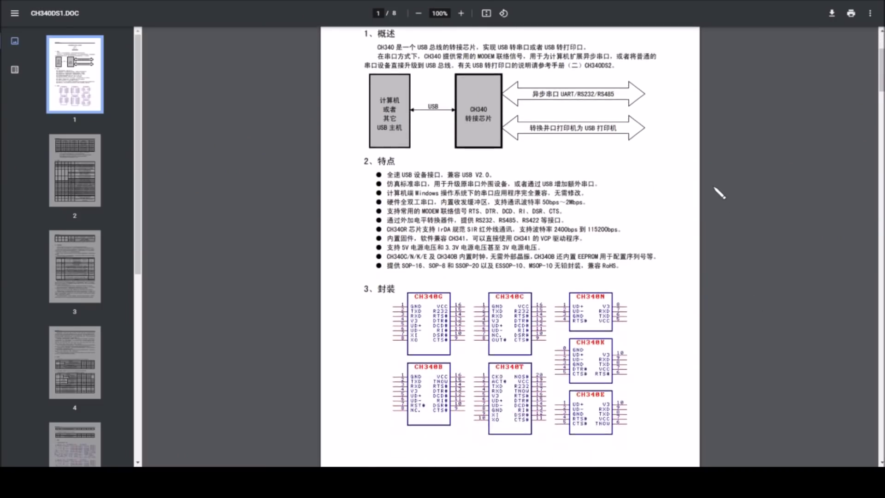
{"action": "scroll", "coordinate": [722, 194], "scroll_direction": "down", "scroll_amount": 1}
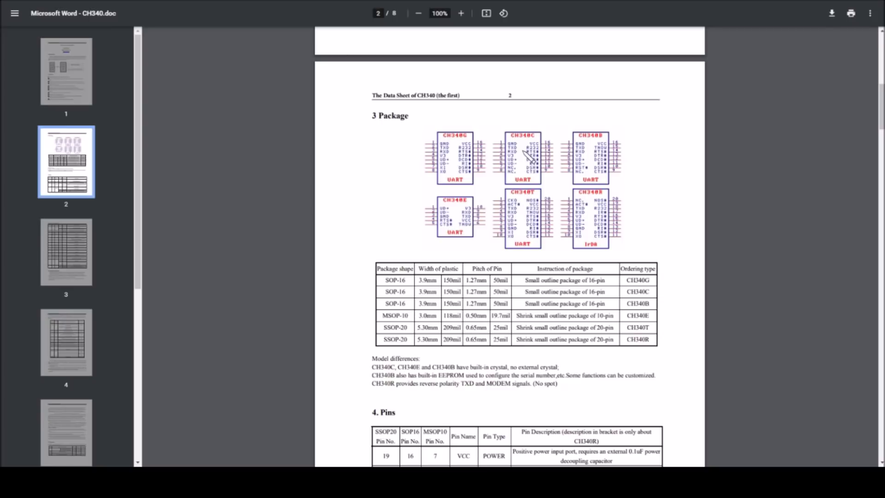
{"action": "key", "text": "alt+Tab"}
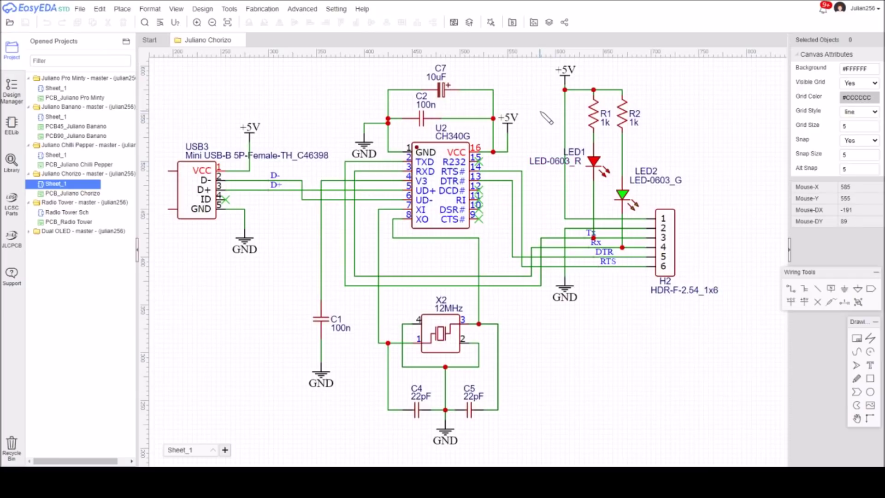
{"action": "left_click", "coordinate": [446, 231]}
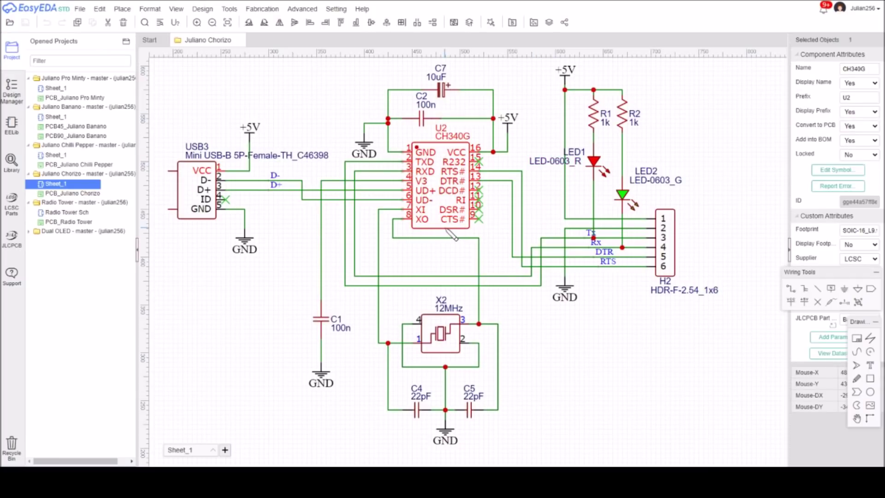
{"action": "key", "text": "Delete"}
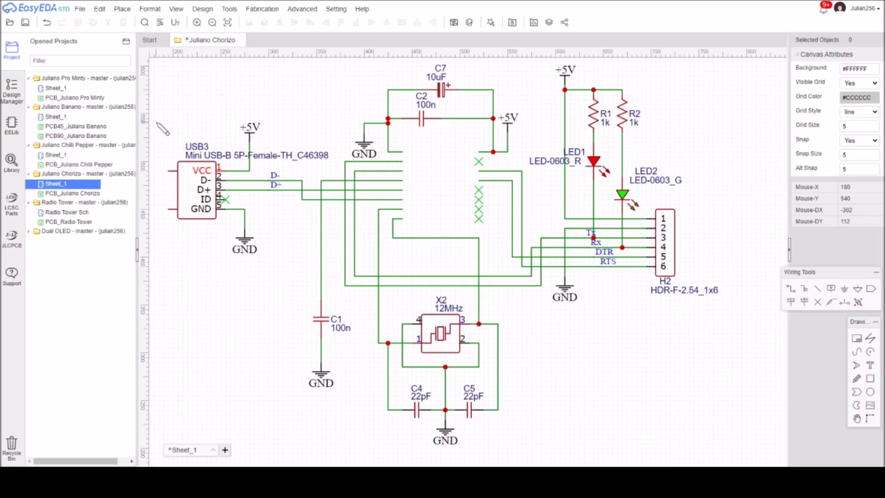
- Search the component library for ch340 symbols and show the JLCPCB Assembled parts
{"action": "left_click", "coordinate": [13, 167]}
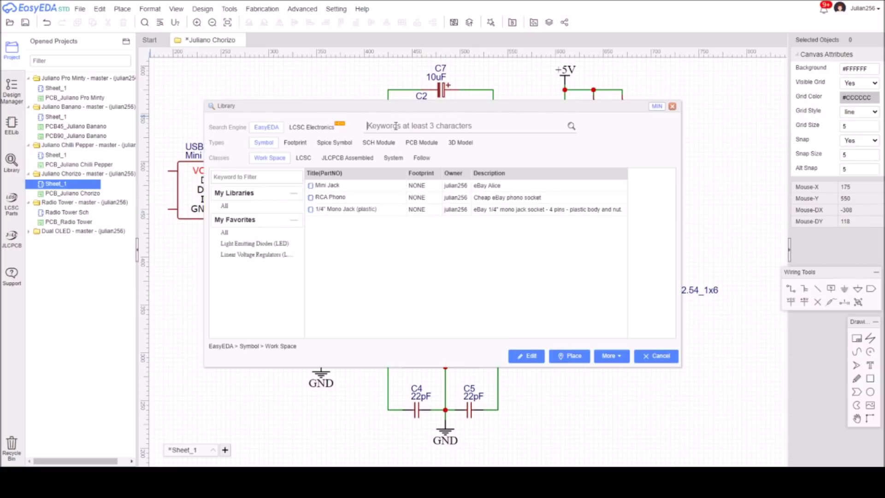
{"action": "type", "text": "ch340"}
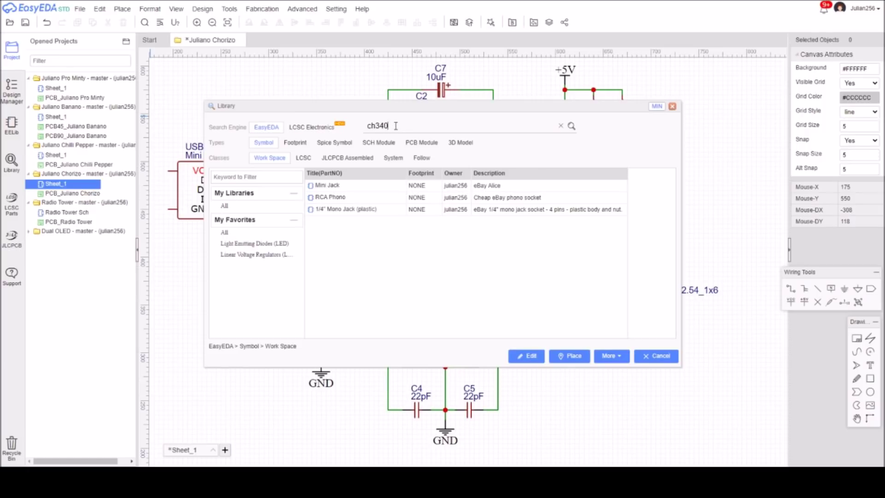
{"action": "key", "text": "Return"}
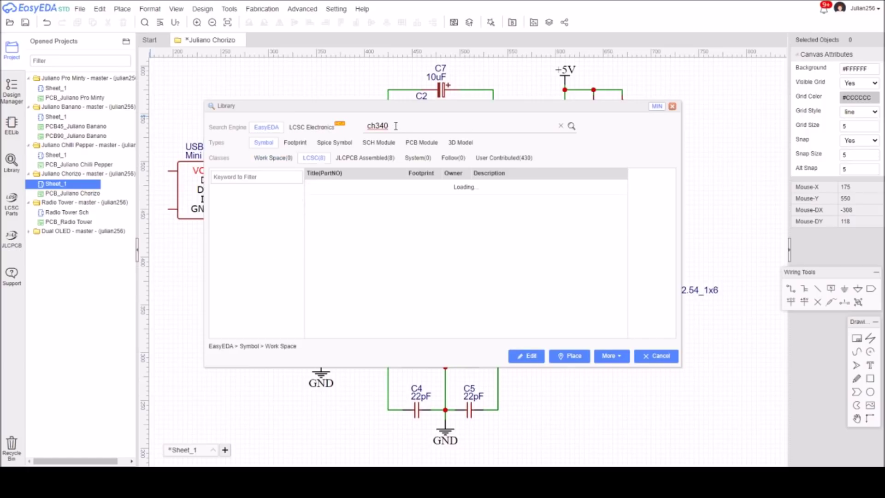
{"action": "left_click", "coordinate": [355, 159]}
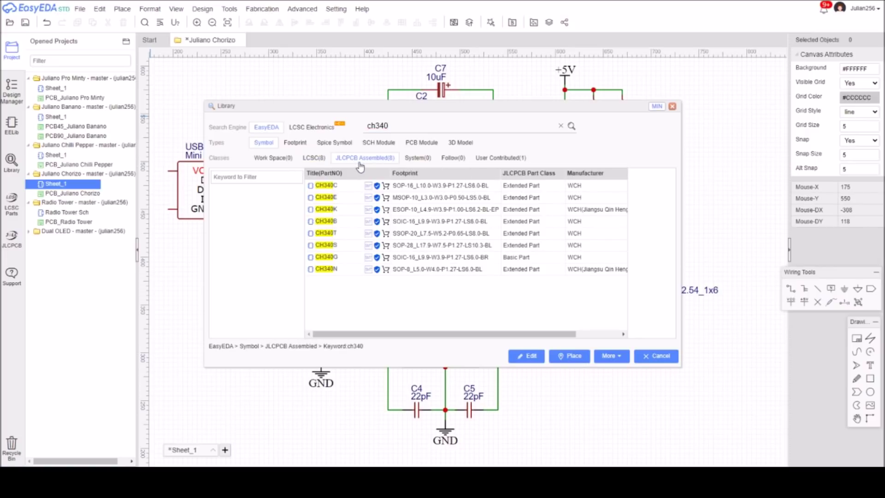
- Place the CH340C in SOP-16 package on the schematic, aligned with the wires of the deleted chip
{"action": "left_click", "coordinate": [416, 186]}
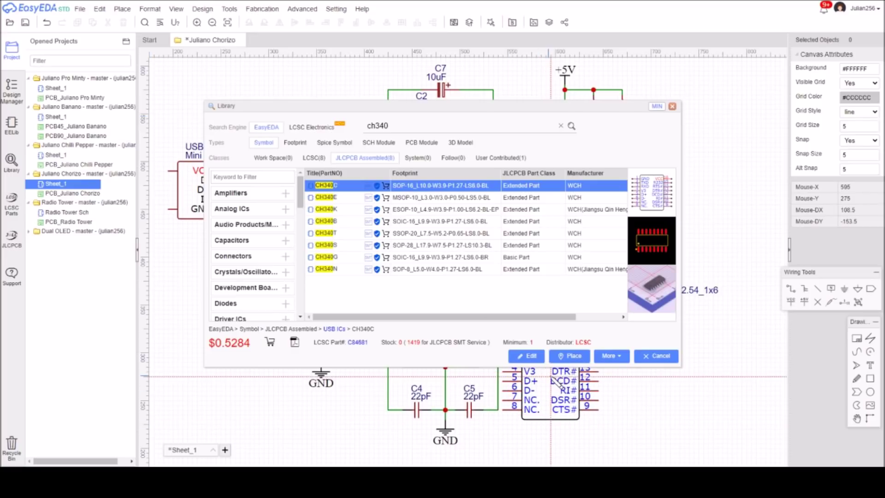
{"action": "left_click", "coordinate": [653, 356]}
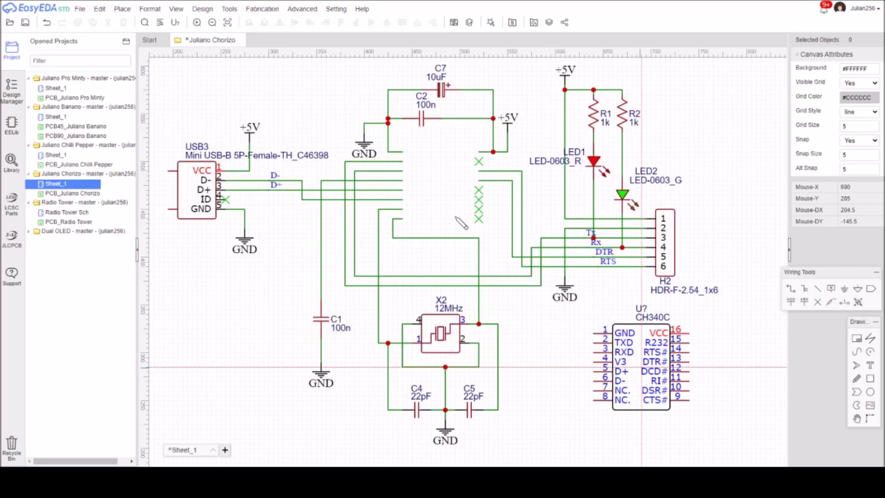
{"action": "left_click", "coordinate": [449, 199]}
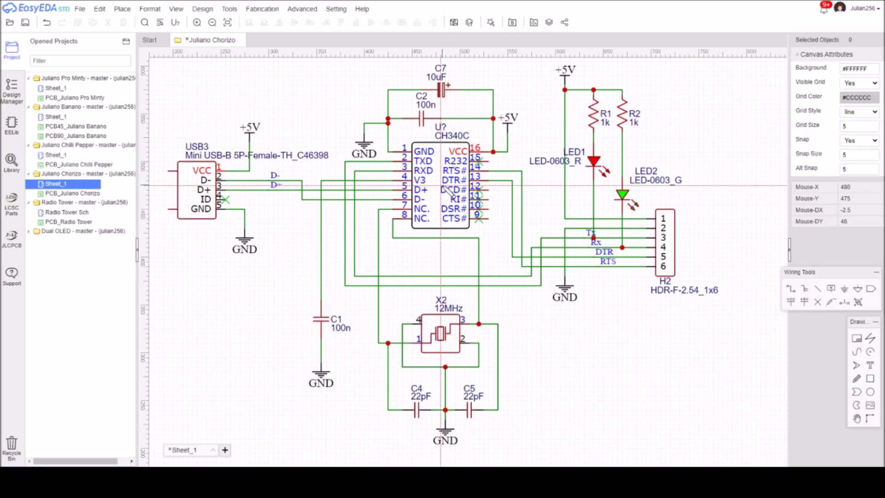
{"action": "left_click", "coordinate": [446, 185]}
{"action": "key", "text": "Escape"}
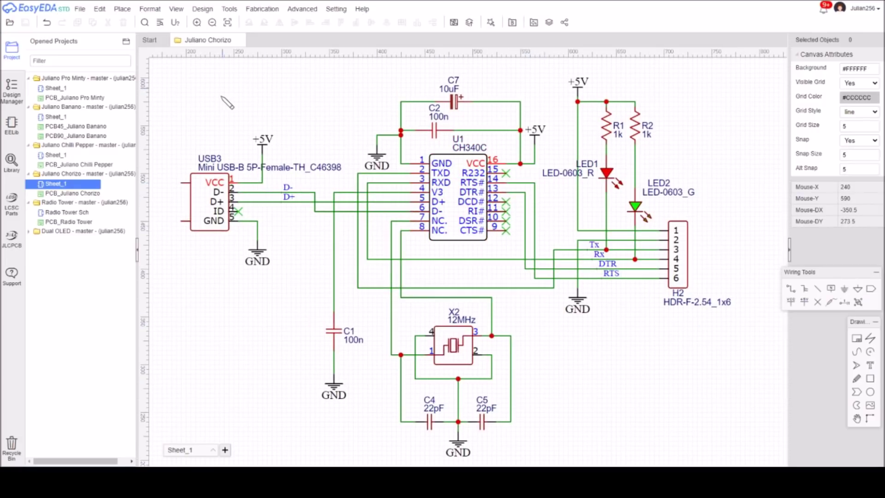
- Import the schematic changes into PCB_Juliano Chorizo and move the new U1 footprint to the old chip's place on the board
{"action": "left_click", "coordinate": [62, 194]}
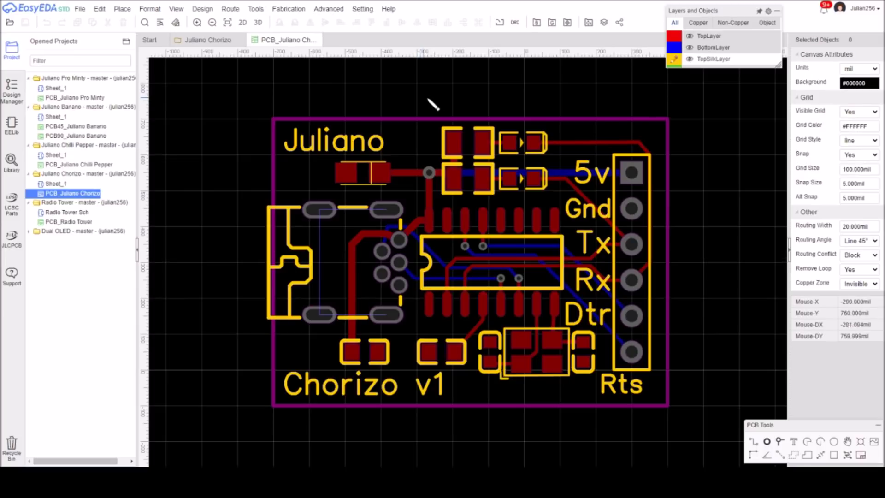
{"action": "scroll", "coordinate": [436, 106], "scroll_direction": "up", "scroll_amount": 1}
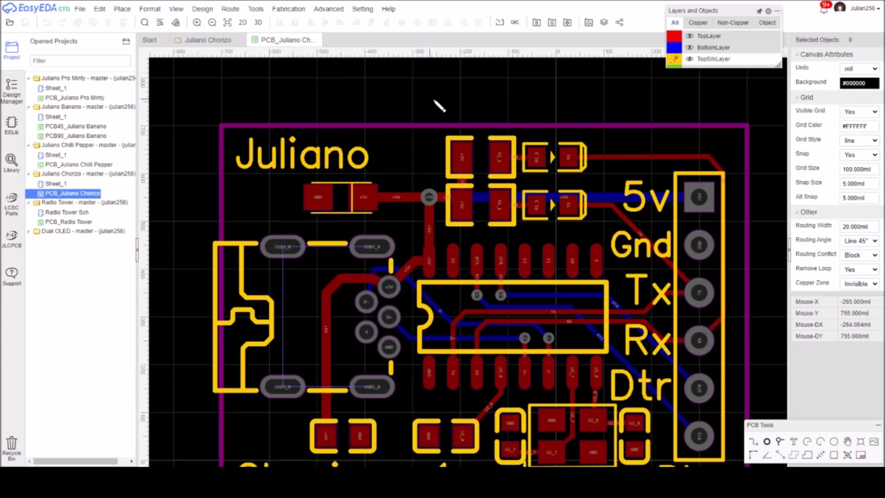
{"action": "right_click_drag", "start_coordinate": [768, 320], "coordinate": [750, 265]}
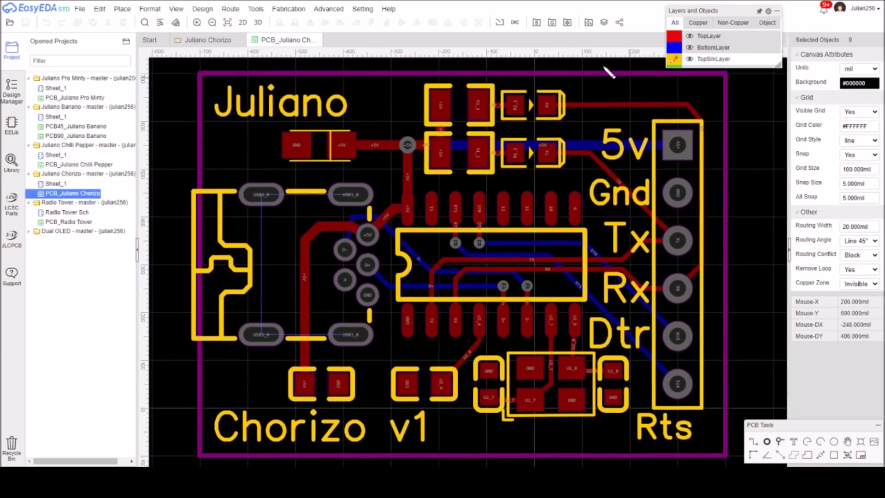
{"action": "left_click", "coordinate": [501, 26]}
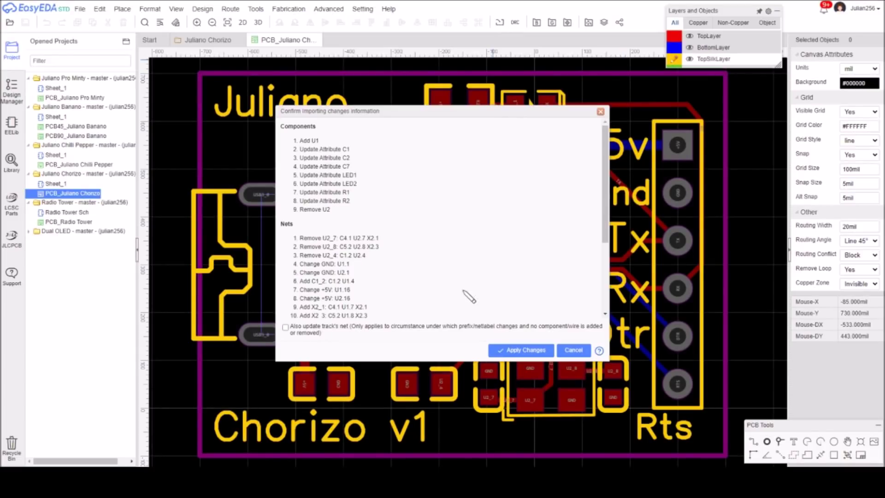
{"action": "left_click", "coordinate": [525, 350]}
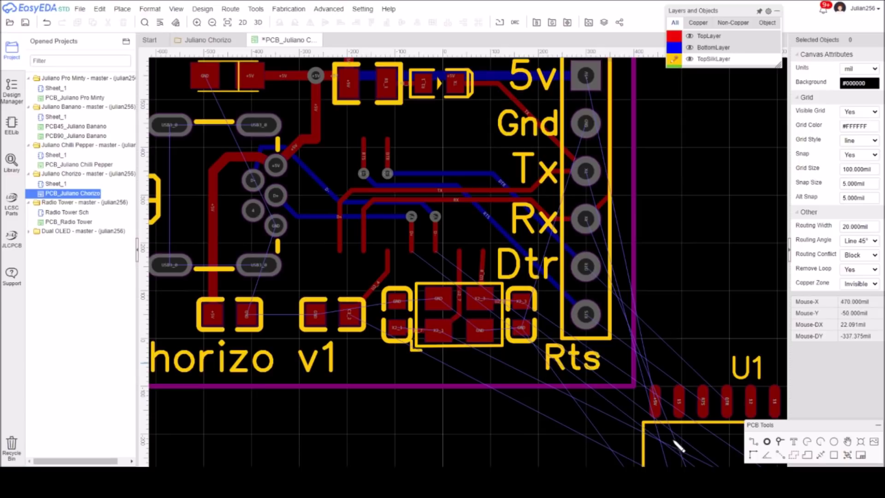
{"action": "left_click_drag", "start_coordinate": [683, 390], "coordinate": [377, 161]}
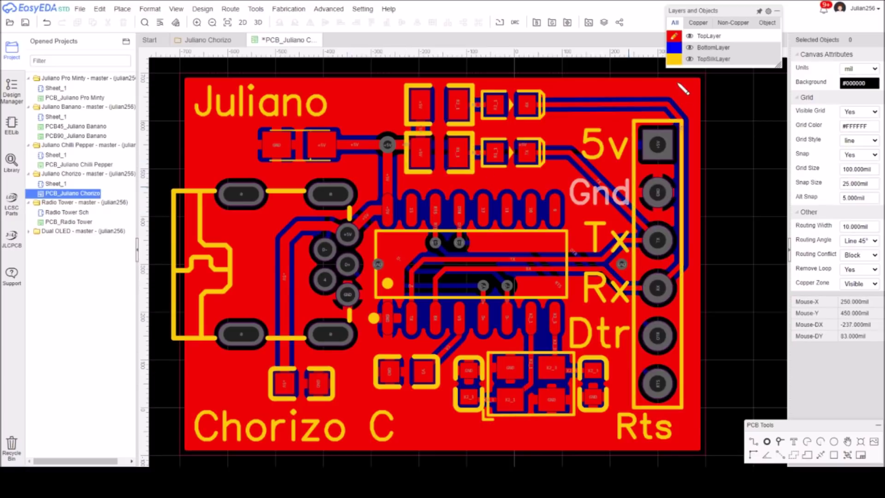
- Inspect the copper on the bottom and top layers, and set the copper zone to Invisible
{"action": "left_click", "coordinate": [674, 48]}
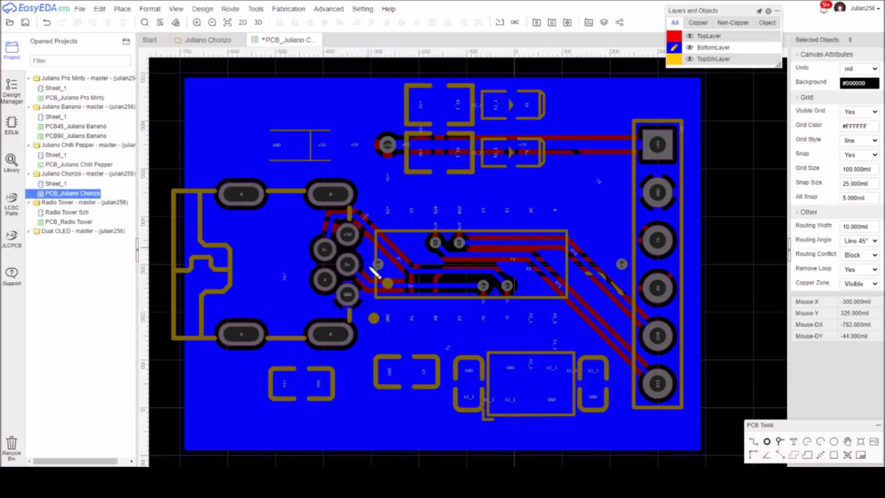
{"action": "mouse_move", "coordinate": [699, 176]}
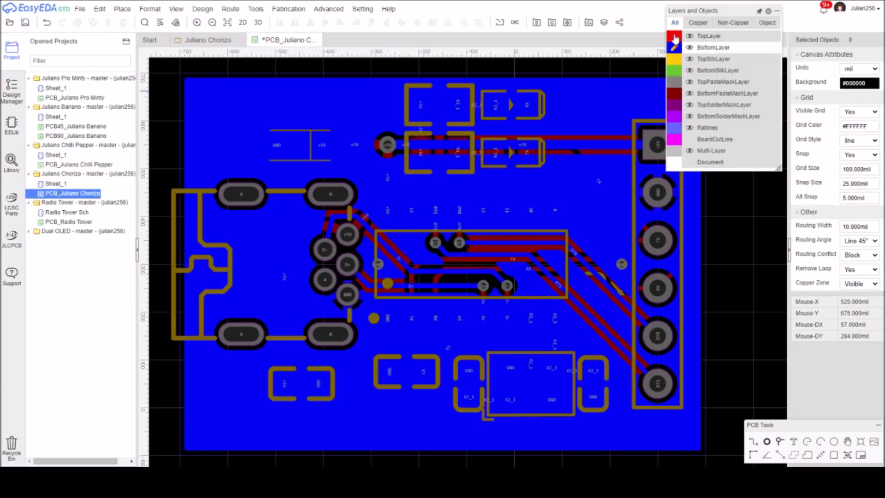
{"action": "key", "text": "t"}
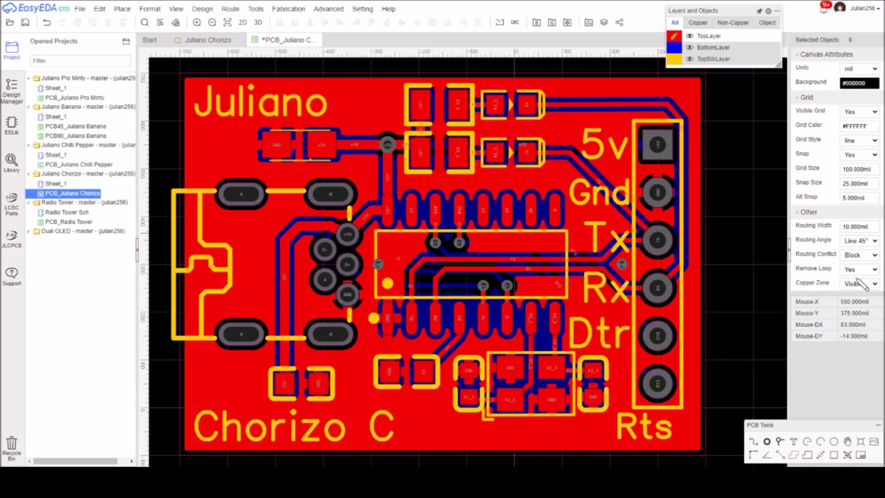
{"action": "left_click", "coordinate": [860, 305]}
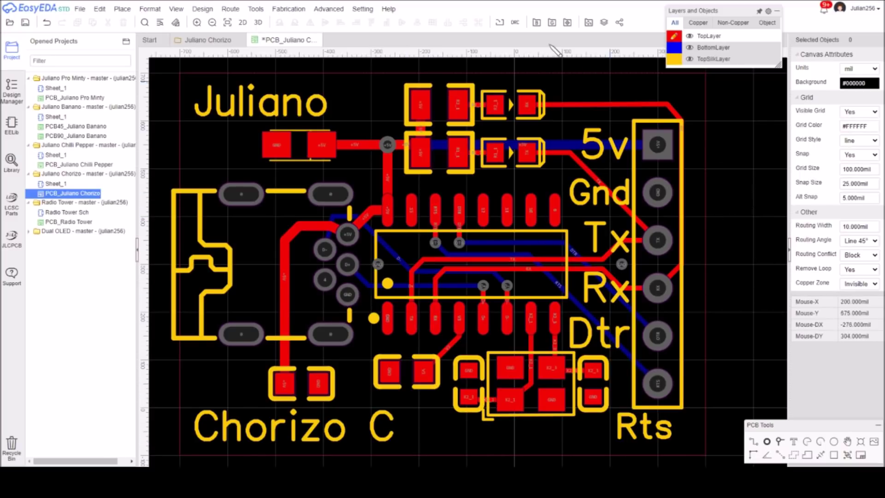
- In the PCB bill of materials, assign the JLCPCB basic tantalum capacitor TAJA106K016RNJ to the 10uF capacitor C7, and close the list
{"action": "left_click", "coordinate": [537, 24]}
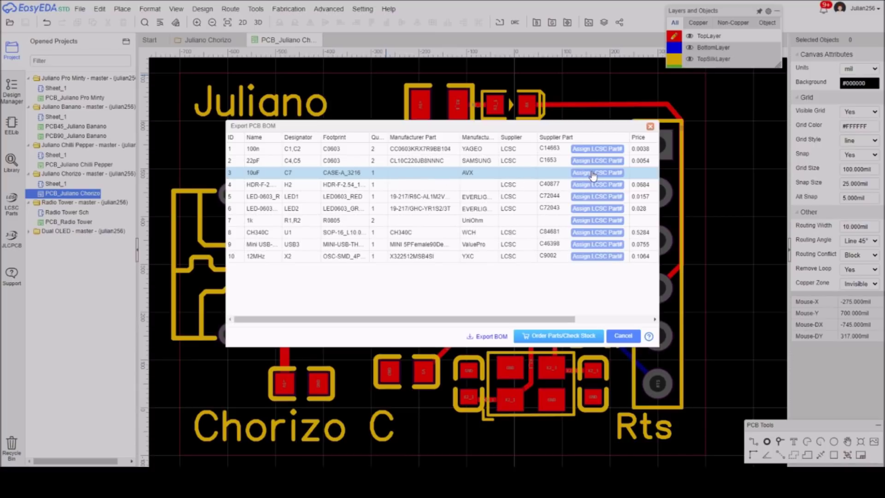
{"action": "left_click", "coordinate": [593, 173]}
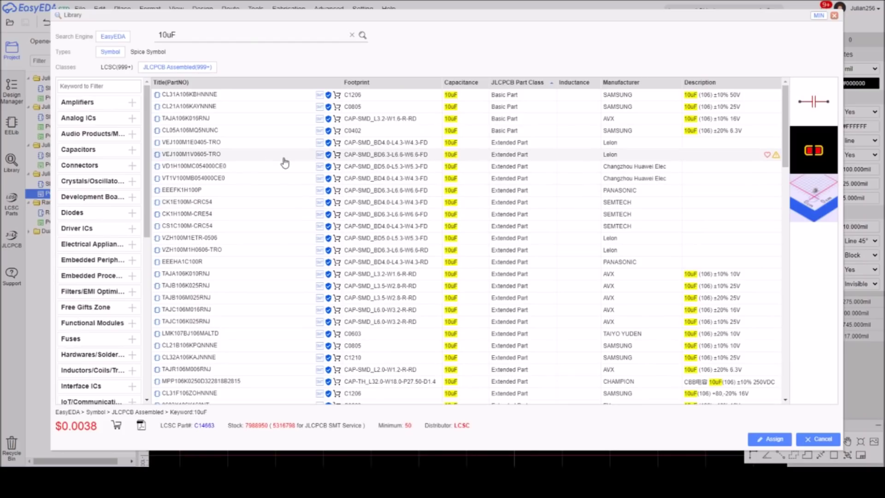
{"action": "left_click", "coordinate": [133, 151]}
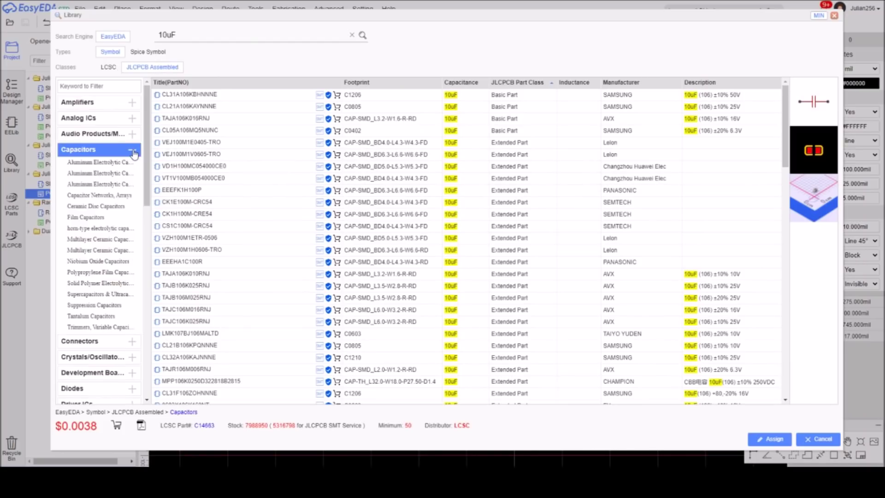
{"action": "left_click", "coordinate": [102, 318]}
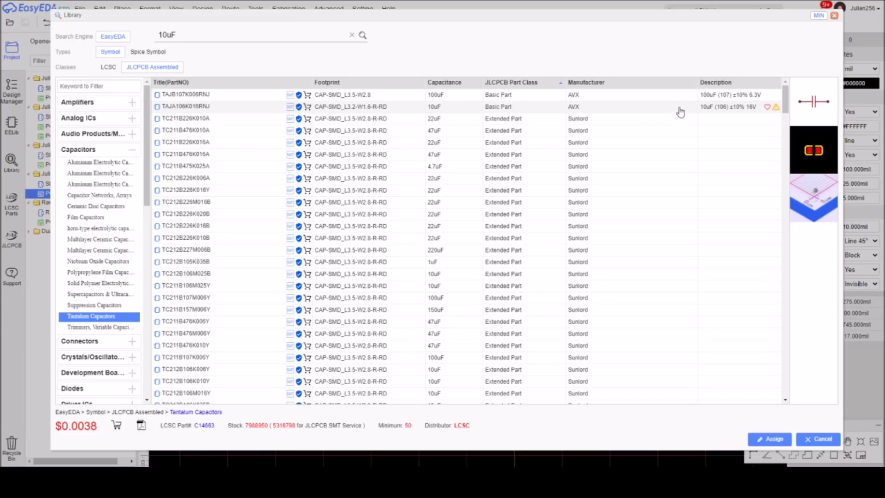
{"action": "left_click", "coordinate": [410, 110]}
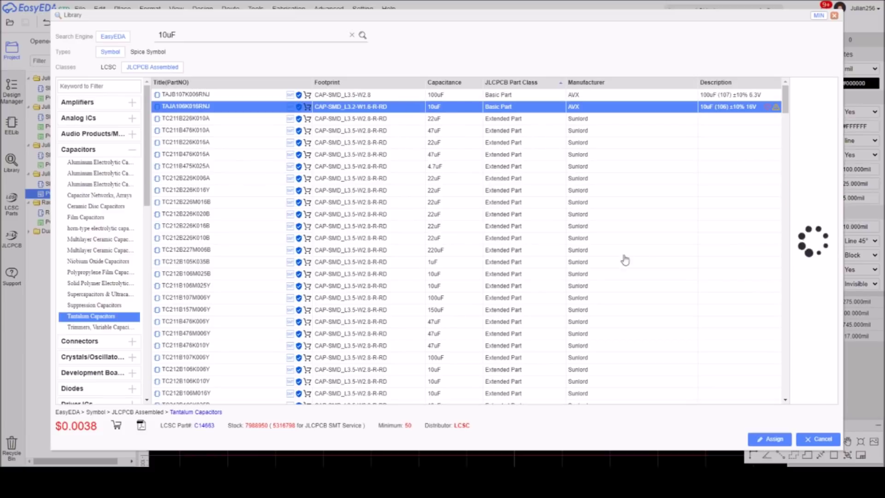
{"action": "left_click", "coordinate": [773, 440]}
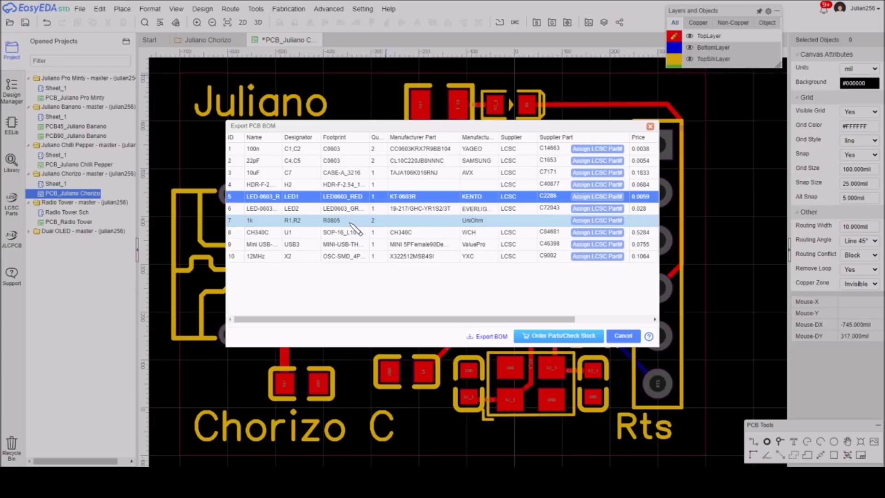
{"action": "left_click", "coordinate": [623, 336]}
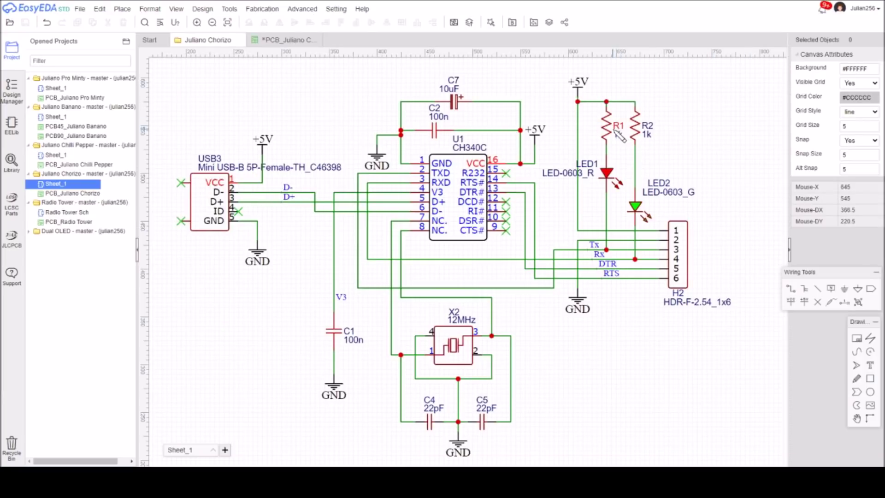
- Replace resistors R1 and R2 with two vertical 1k 0603 US-style resistors above LED1 and LED2, and save the schematic
{"action": "left_click_drag", "start_coordinate": [616, 137], "coordinate": [643, 132]}
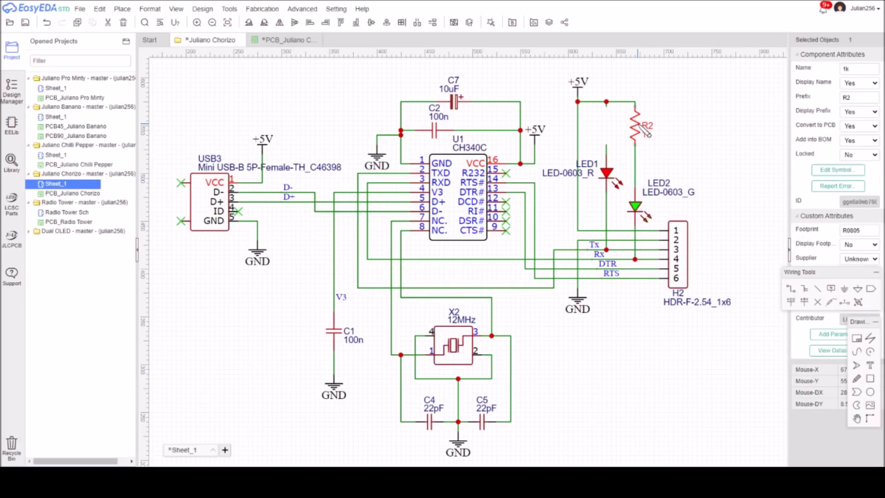
{"action": "key", "text": "Delete"}
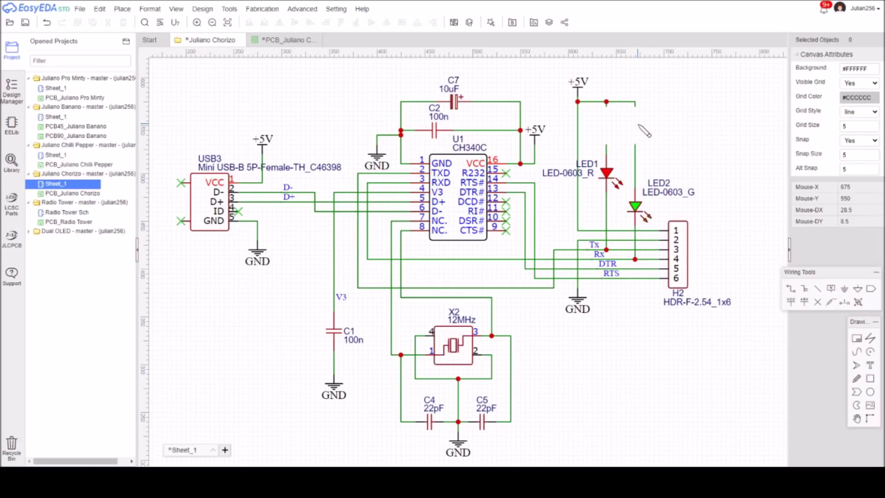
{"action": "left_click", "coordinate": [12, 125]}
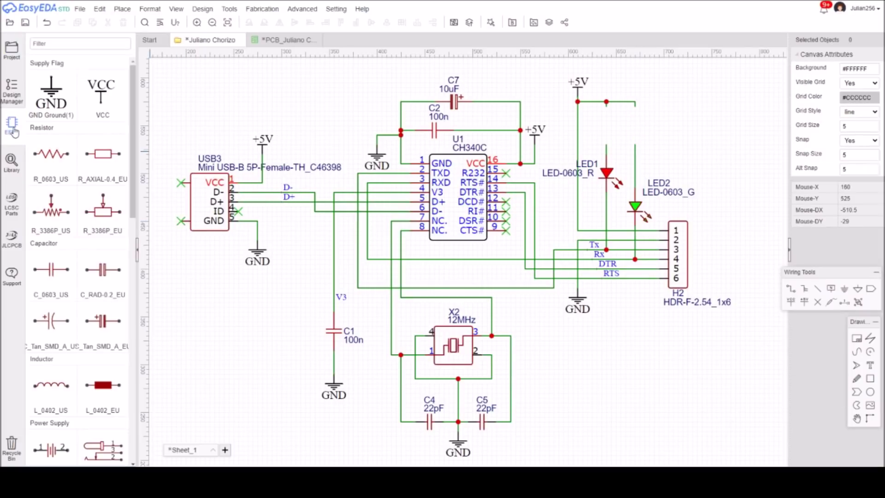
{"action": "left_click", "coordinate": [50, 156]}
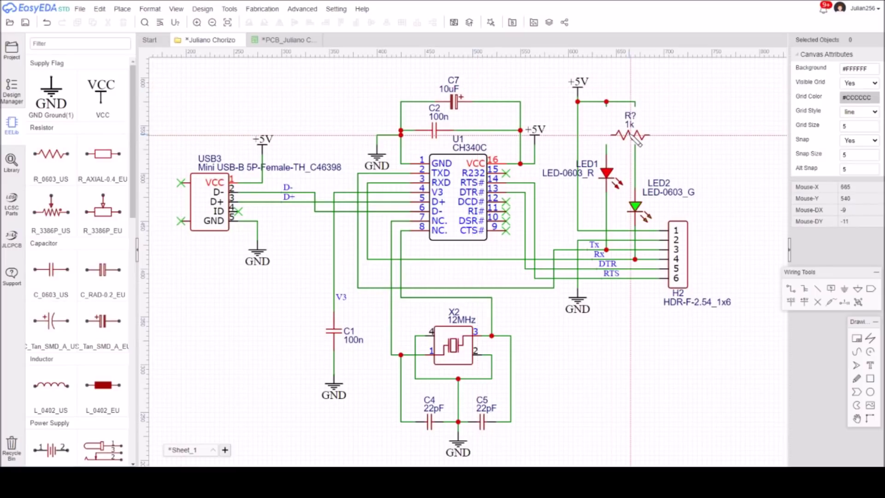
{"action": "key", "text": "space"}
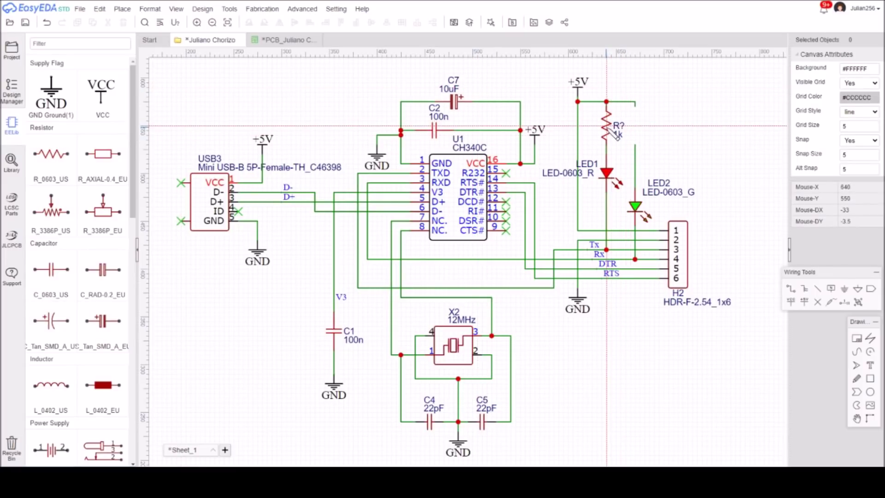
{"action": "left_click", "coordinate": [607, 128]}
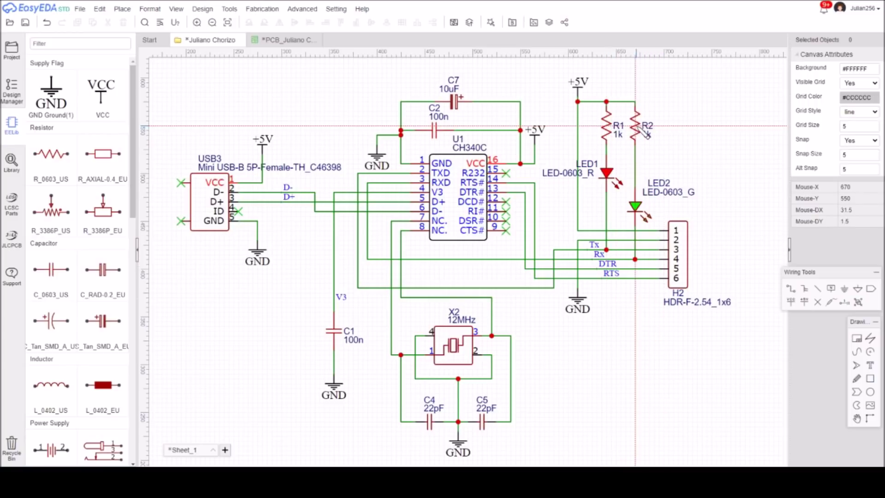
{"action": "left_click", "coordinate": [644, 131]}
{"action": "key", "text": "Escape"}
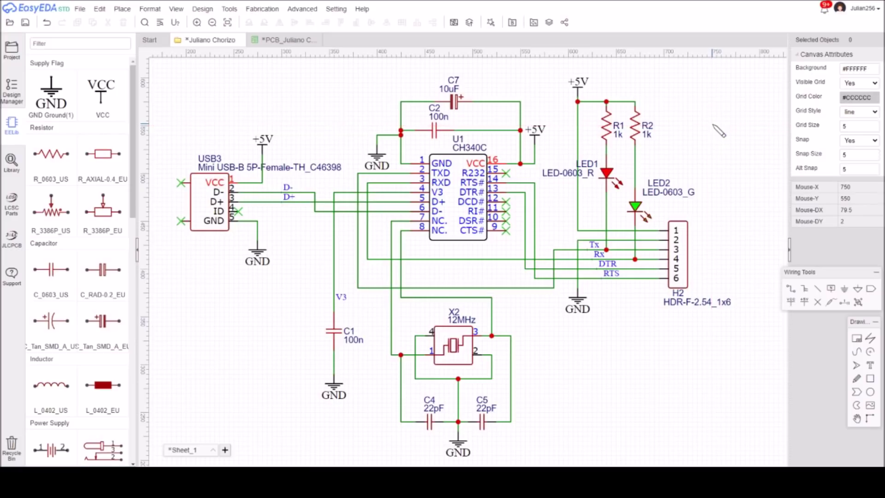
{"action": "left_click", "coordinate": [26, 24]}
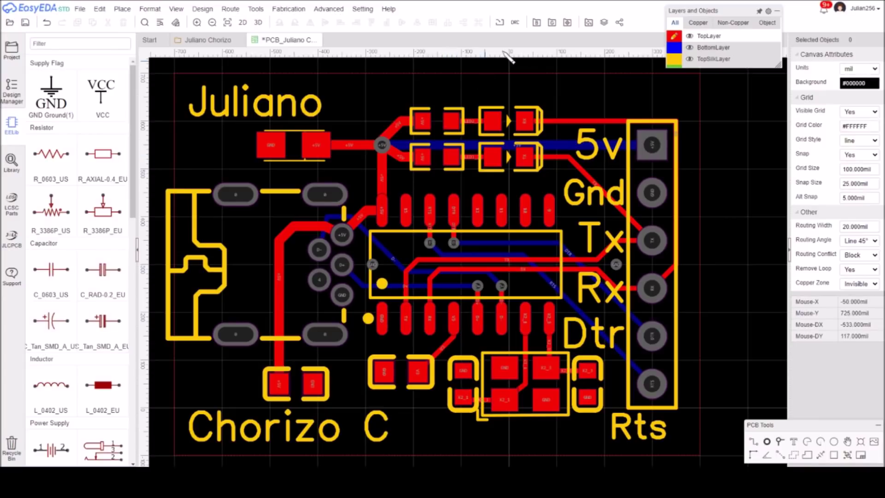
- In the PCB bill of materials, assign the JLCPCB basic part 0603WAF1001T5E, found under 1001, to the 1k resistors R1 and R2
{"action": "left_click", "coordinate": [537, 23]}
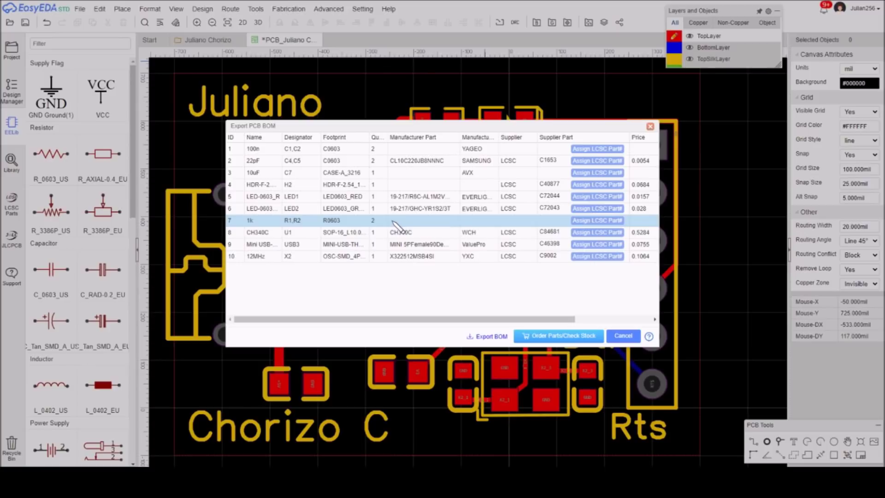
{"action": "left_click", "coordinate": [587, 222]}
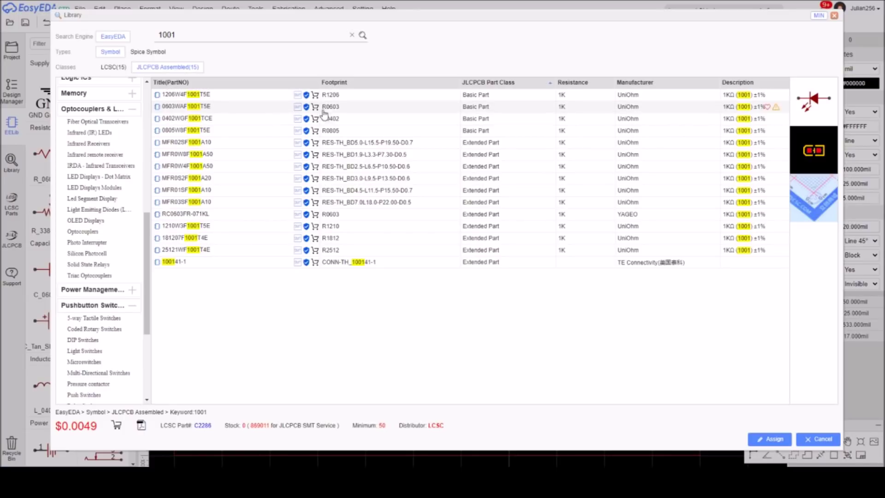
{"action": "left_click", "coordinate": [350, 109]}
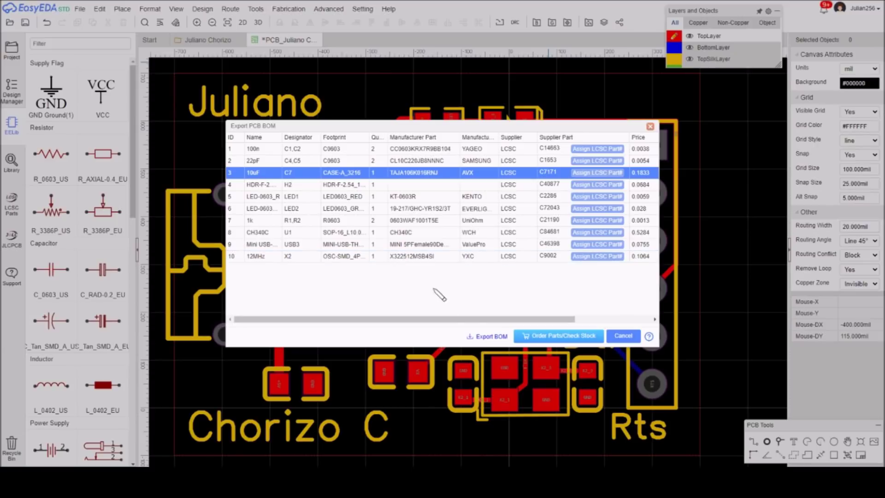
- Export the board's bill of materials and its pick and place file, without mirrored or panelized component coordinates
{"action": "left_click", "coordinate": [490, 340]}
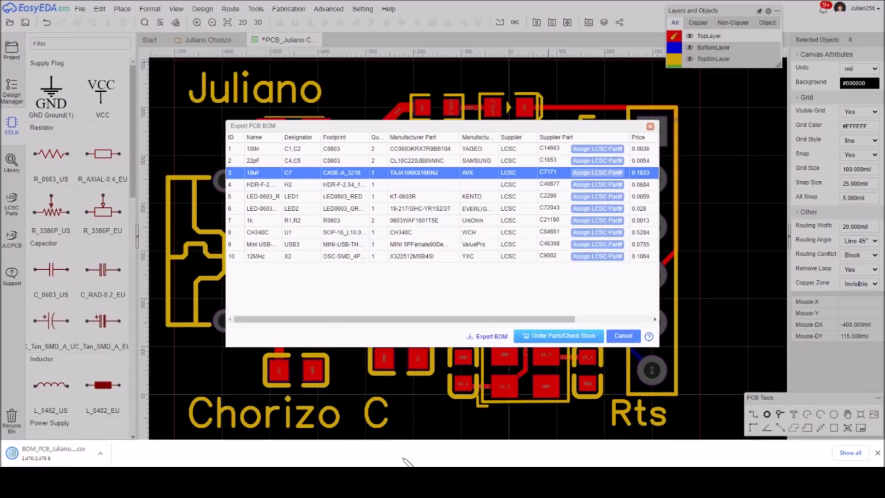
{"action": "left_click", "coordinate": [621, 338]}
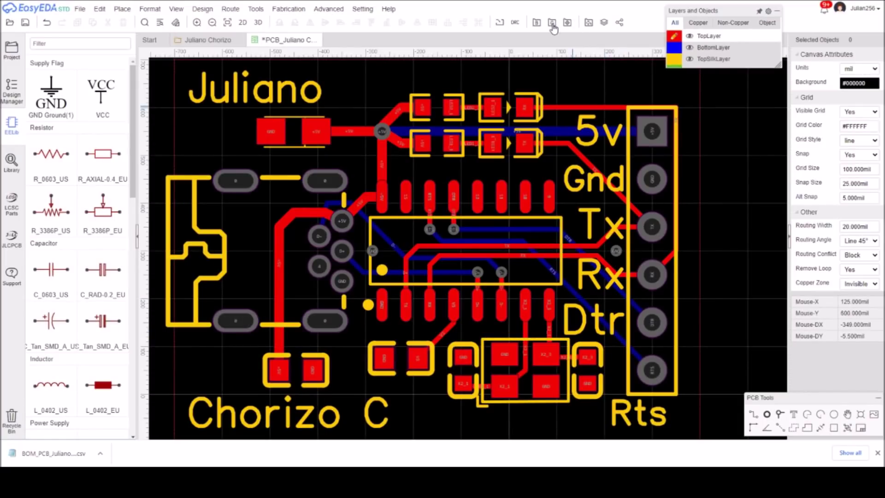
{"action": "left_click", "coordinate": [568, 24]}
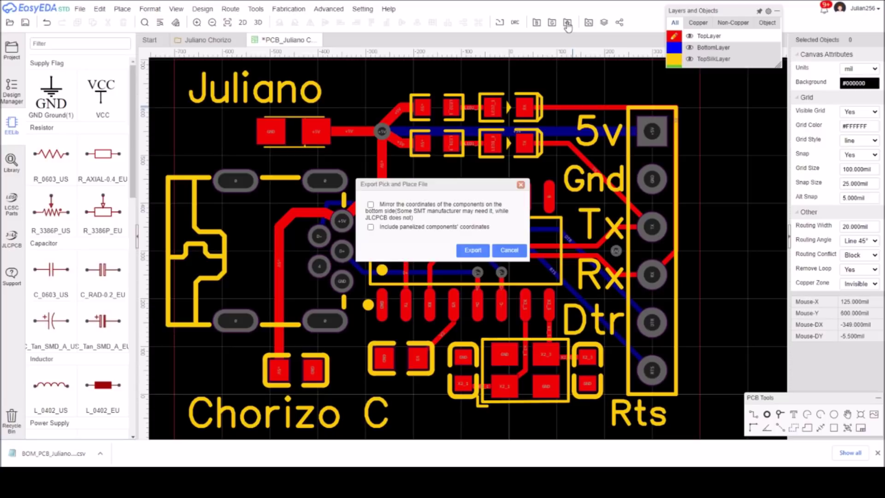
{"action": "left_click", "coordinate": [469, 250]}
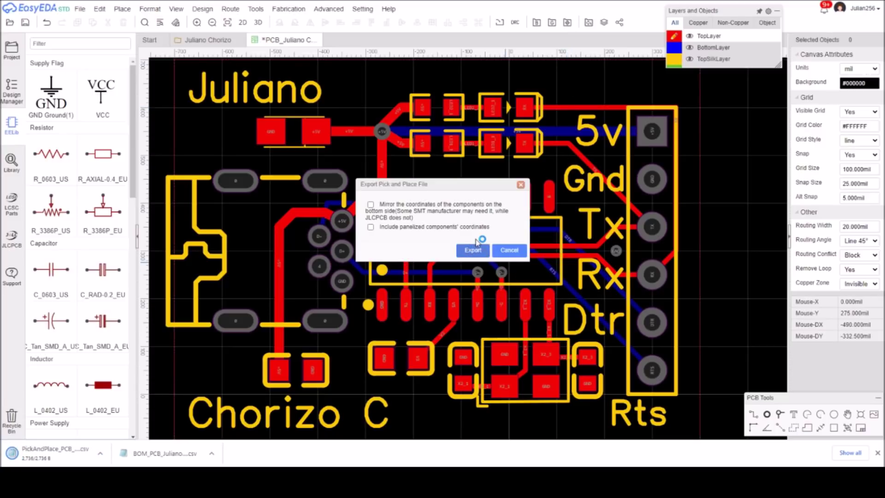